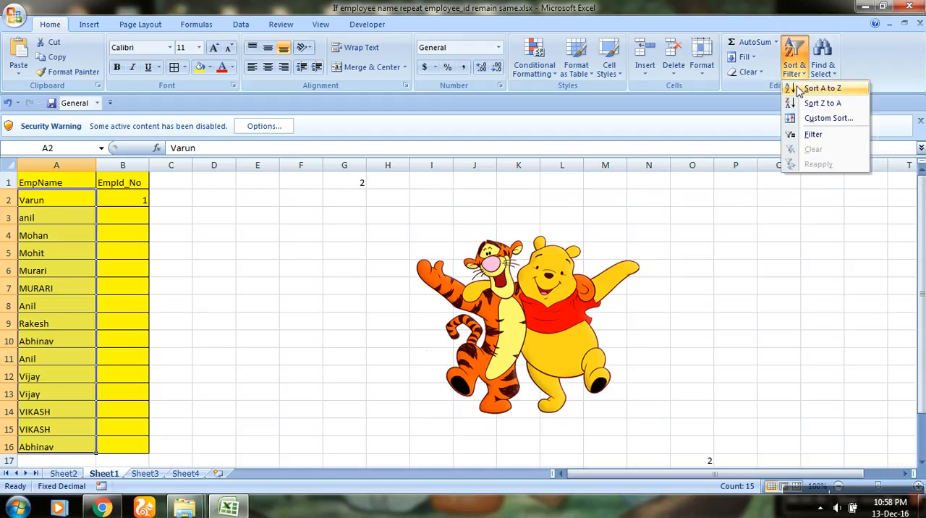
Sort the EmpName list A to Z with the selection expanded to the ID column, and clear the stray ID in B12.
{"action": "left_click", "coordinate": [800, 90]}
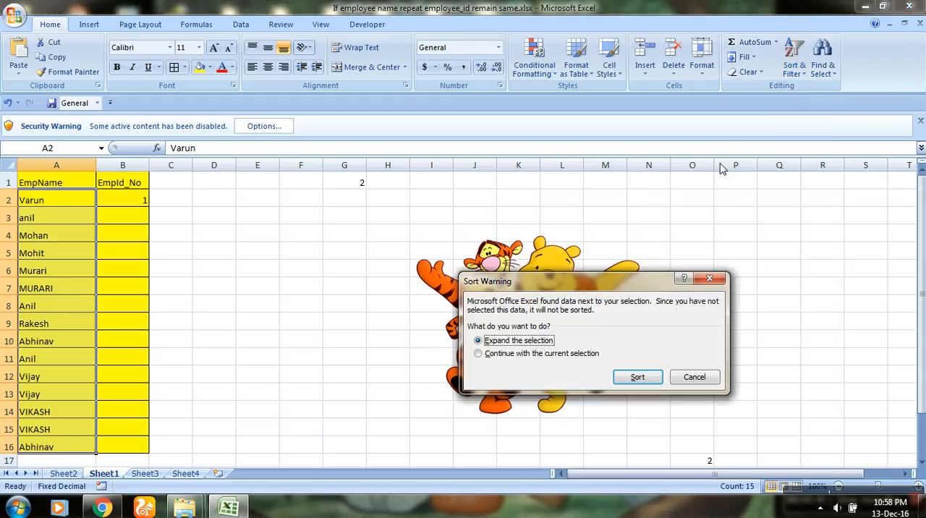
{"action": "left_click", "coordinate": [638, 379]}
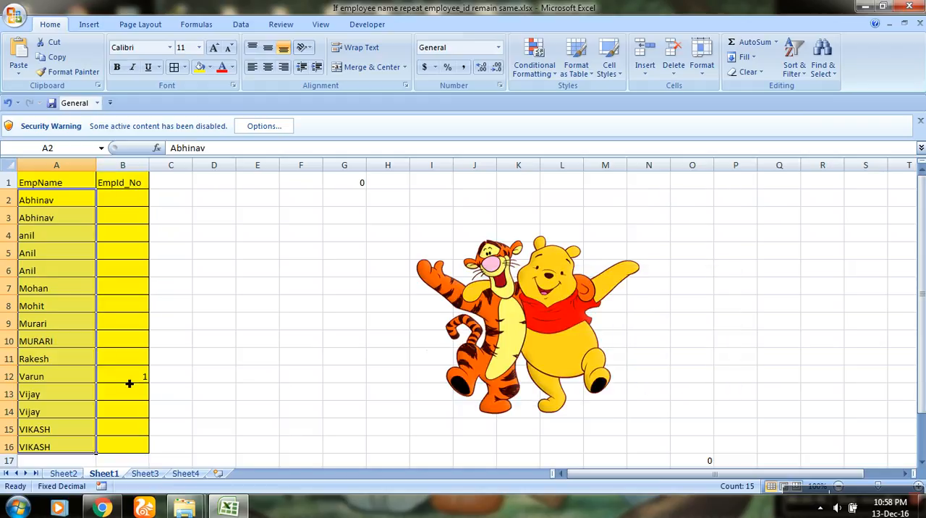
{"action": "left_click", "coordinate": [129, 383]}
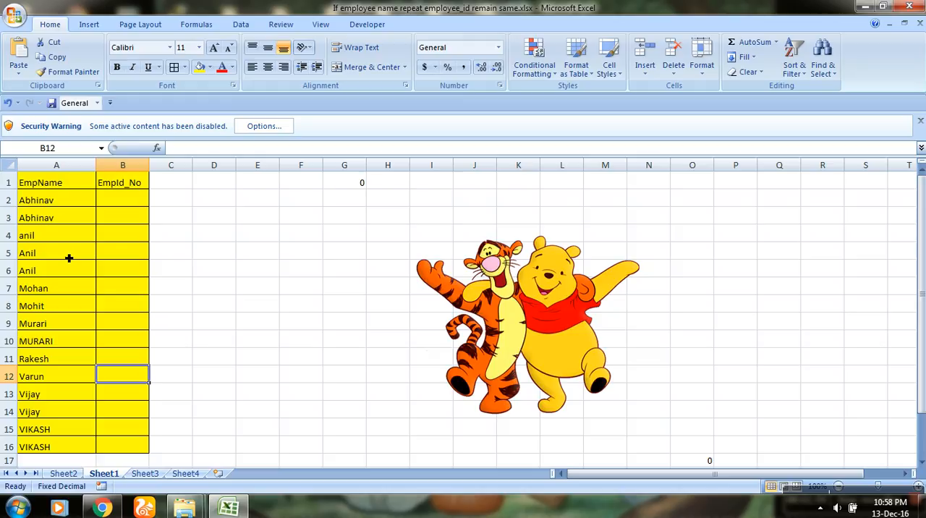
Enter 1 as the first EmpId_No in cell B2.
{"action": "left_click", "coordinate": [126, 200]}
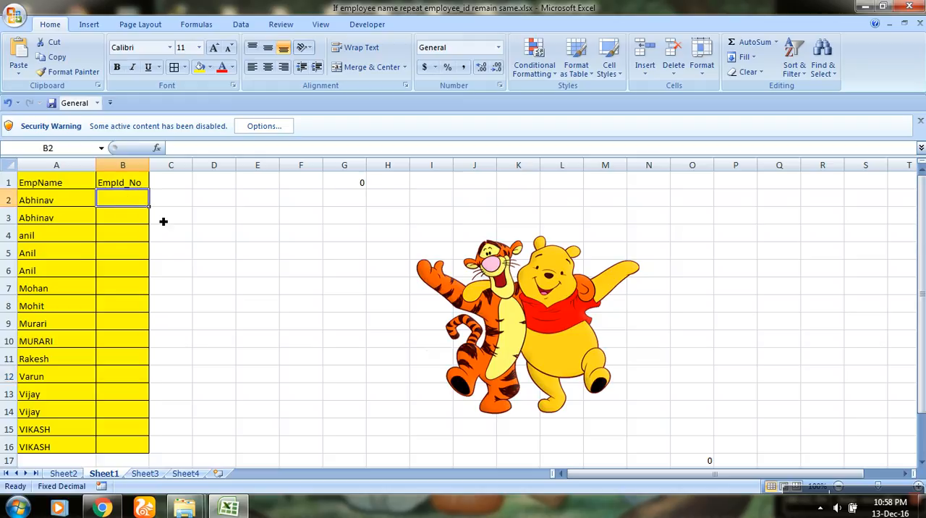
{"action": "type", "text": "1"}
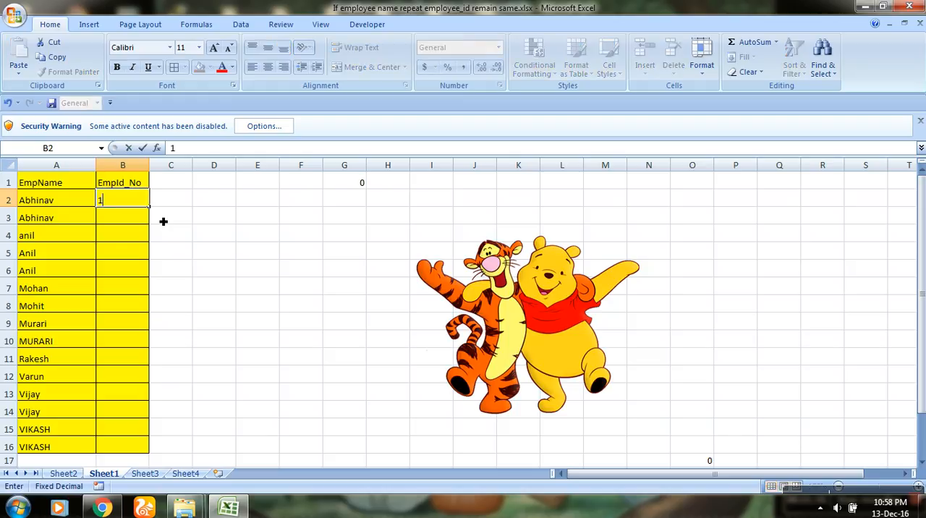
{"action": "key", "text": "Return"}
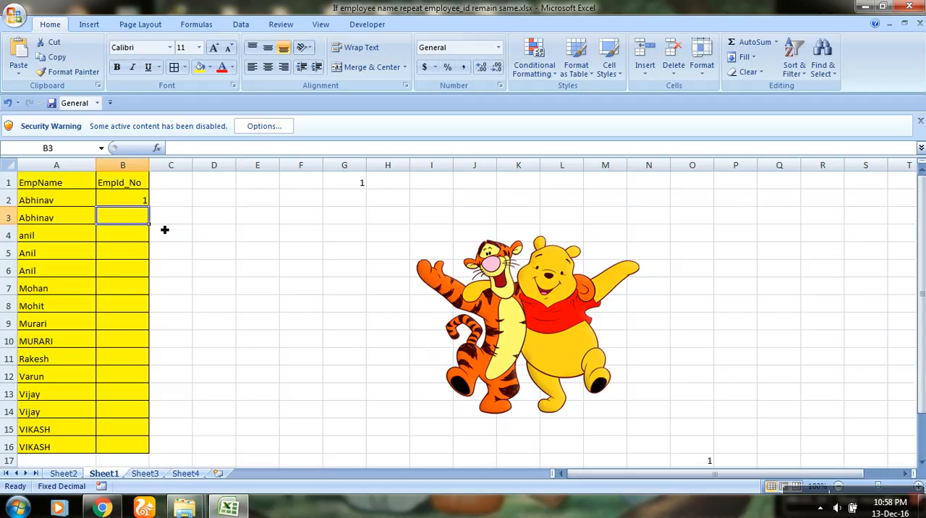
Move the formula =IF(A3=A2,B2,B2+1) from cell G1 into cell B3.
{"action": "left_click", "coordinate": [354, 188]}
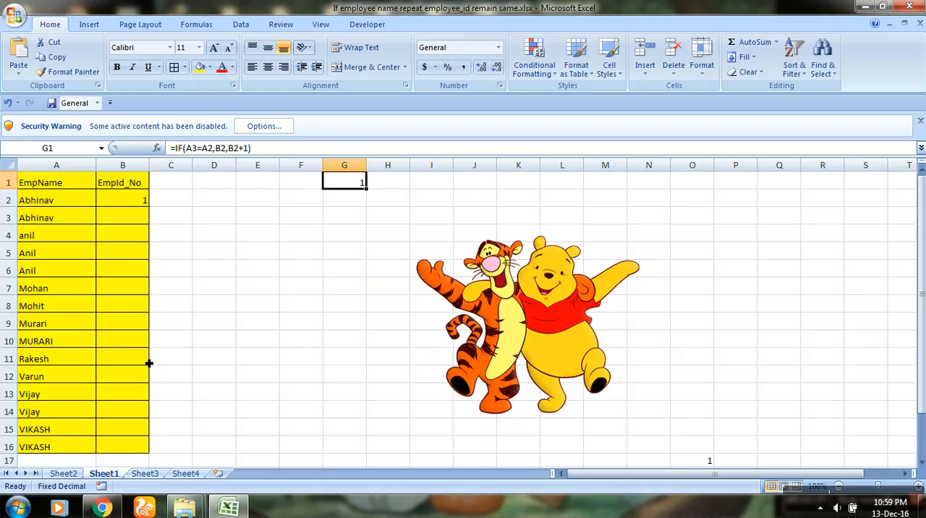
{"action": "left_click", "coordinate": [265, 148]}
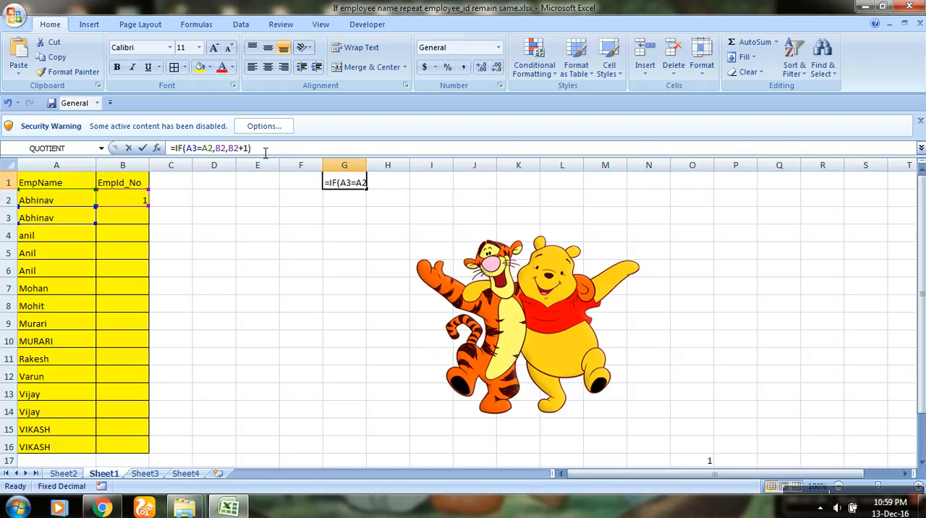
{"action": "left_click_drag", "start_coordinate": [265, 149], "coordinate": [167, 148]}
{"action": "right_click", "coordinate": [194, 154]}
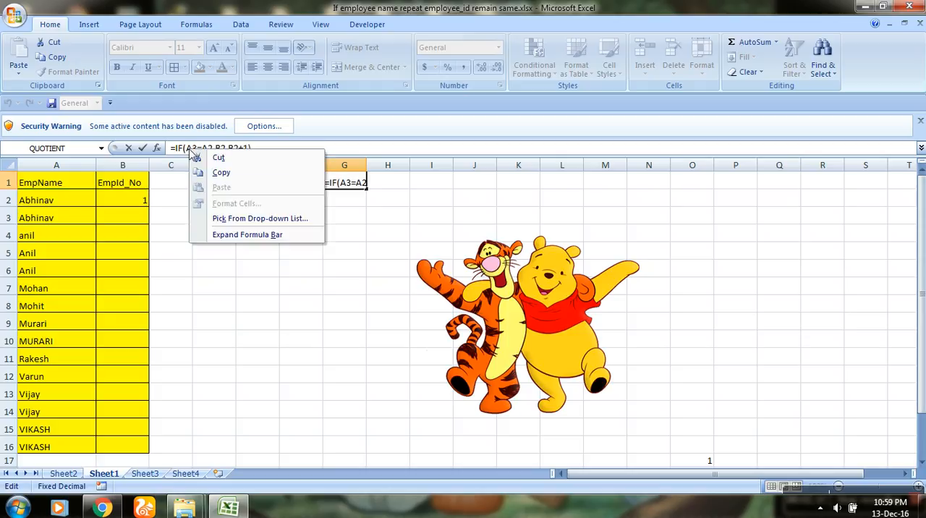
{"action": "left_click", "coordinate": [211, 159]}
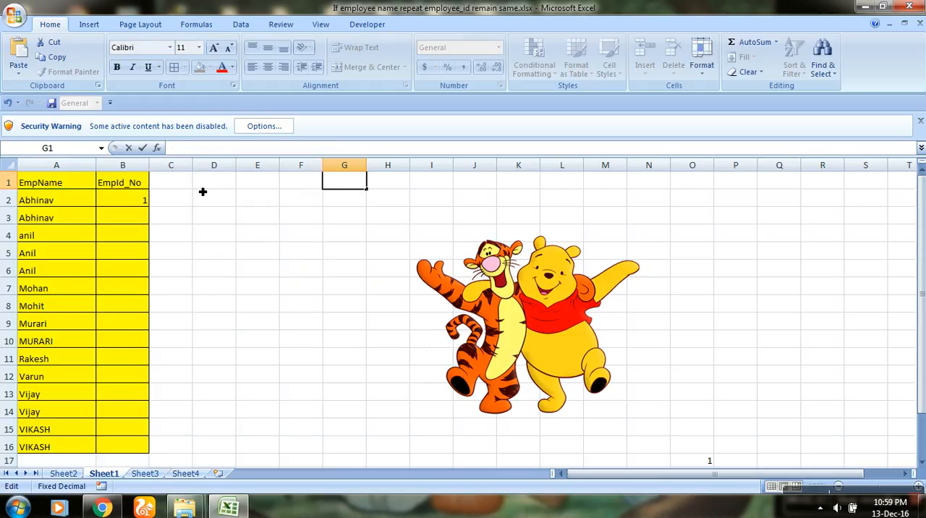
{"action": "left_click", "coordinate": [137, 225]}
{"action": "double_click", "coordinate": [138, 224]}
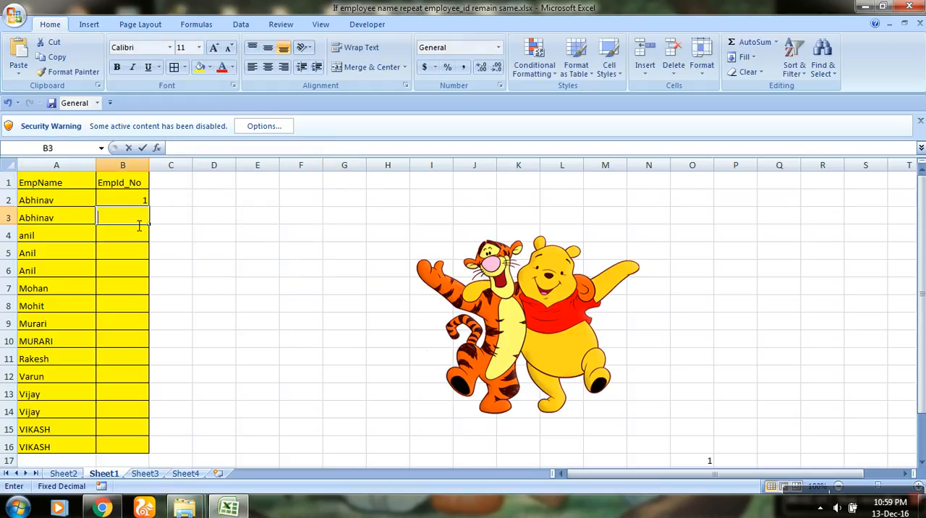
{"action": "right_click", "coordinate": [136, 221]}
{"action": "left_click", "coordinate": [167, 259]}
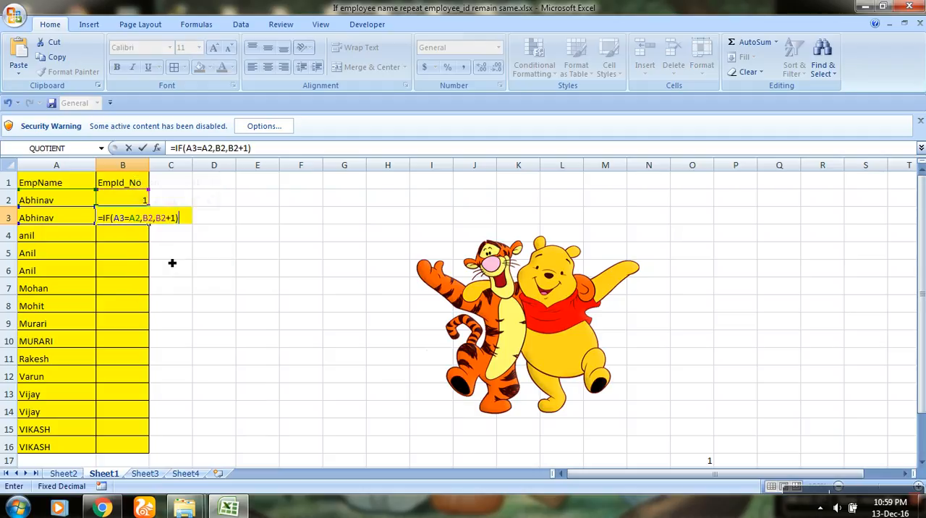
{"action": "key", "text": "Return"}
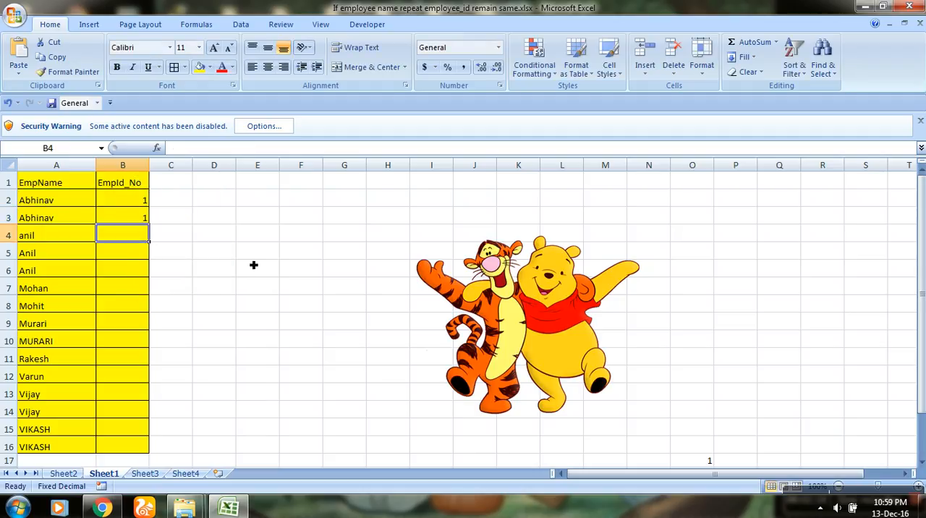
Fill the ID formula from B3 down to B16.
{"action": "left_click", "coordinate": [145, 215]}
{"action": "left_click", "coordinate": [125, 201]}
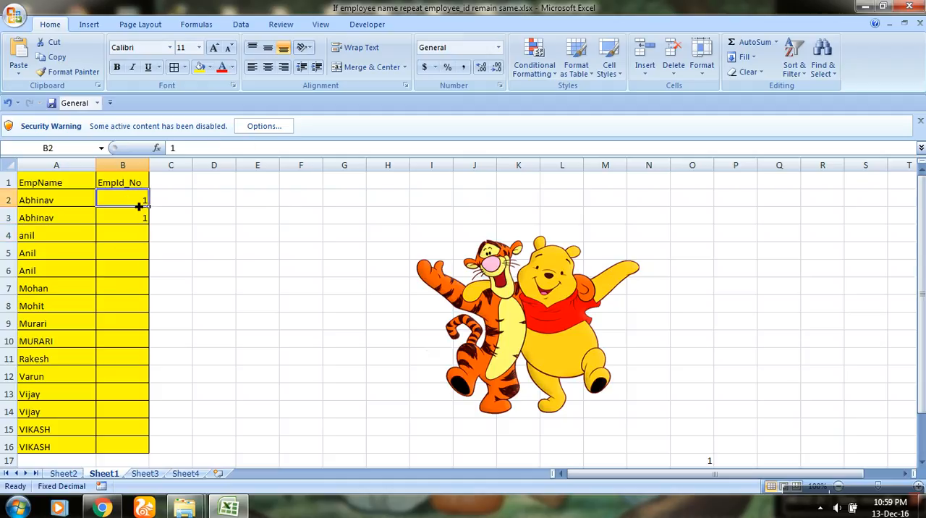
{"action": "left_click", "coordinate": [140, 221]}
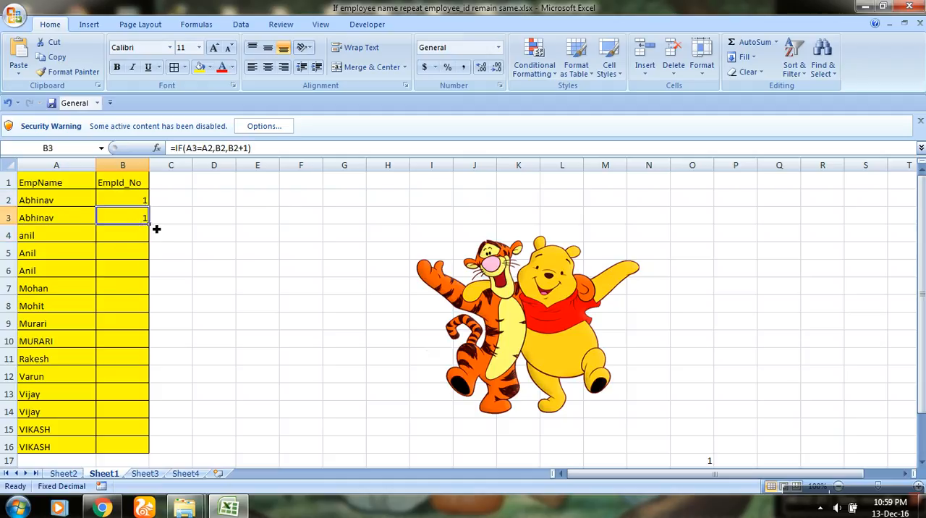
{"action": "left_click_drag", "start_coordinate": [155, 230], "coordinate": [145, 456]}
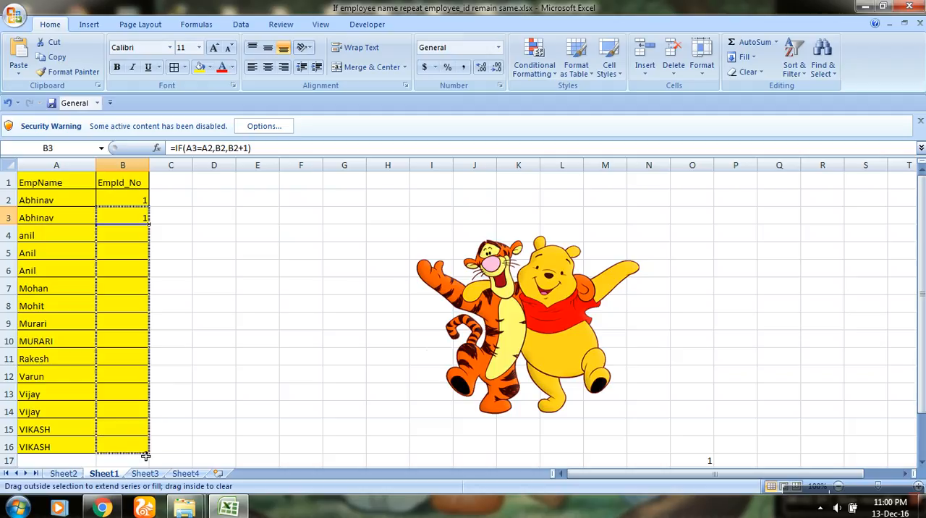
{"action": "left_click_drag", "start_coordinate": [145, 455], "coordinate": [145, 456]}
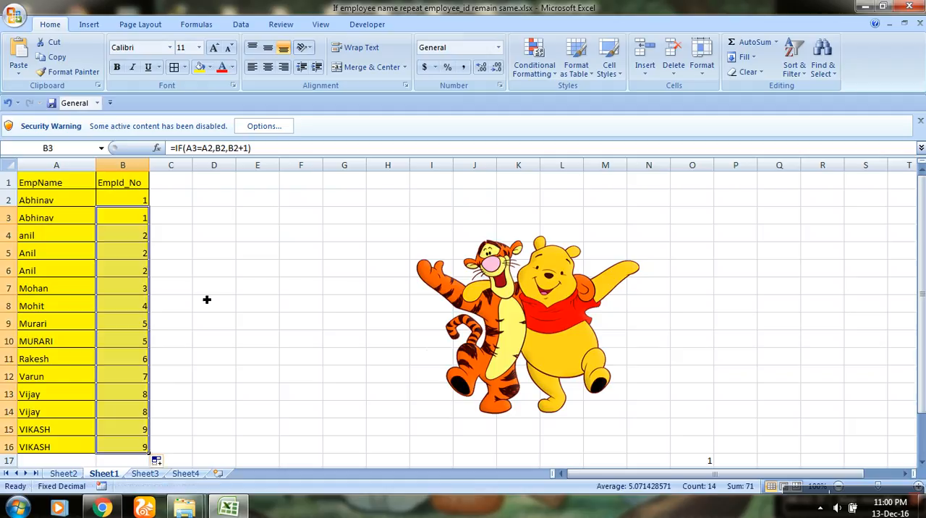
{"action": "left_click", "coordinate": [212, 252]}
Examine the EmpId_No cells B2 to B6 and their formulas for the repeated names at the start of the list.
{"action": "left_click", "coordinate": [130, 214]}
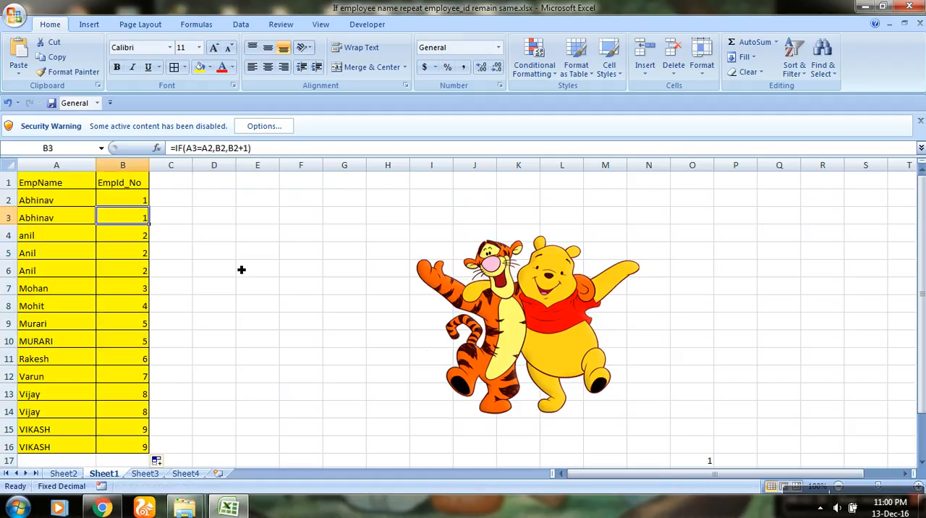
{"action": "key", "text": "Up"}
{"action": "key", "text": "Down"}
{"action": "key", "text": "Down"}
{"action": "key", "text": "Down"}
{"action": "key", "text": "Down"}
{"action": "key", "text": "Up"}
{"action": "key", "text": "Up"}
{"action": "key", "text": "Down"}
{"action": "key", "text": "Down"}
{"action": "key", "text": "Up"}
{"action": "key", "text": "Up"}
{"action": "key", "text": "Down"}
{"action": "key", "text": "Down"}
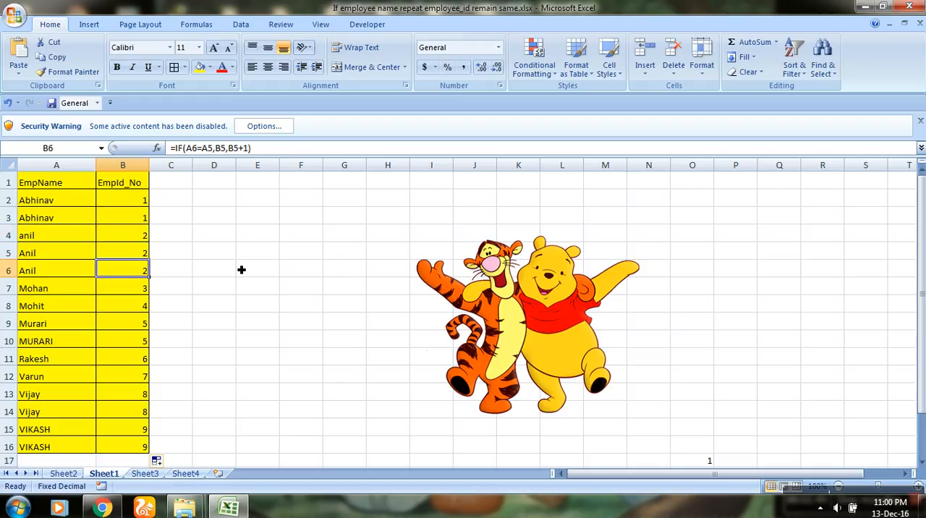
Compare the names in A7 and A8 with the names above them and check their ID formulas in column B.
{"action": "key", "text": "Down"}
{"action": "key", "text": "Left"}
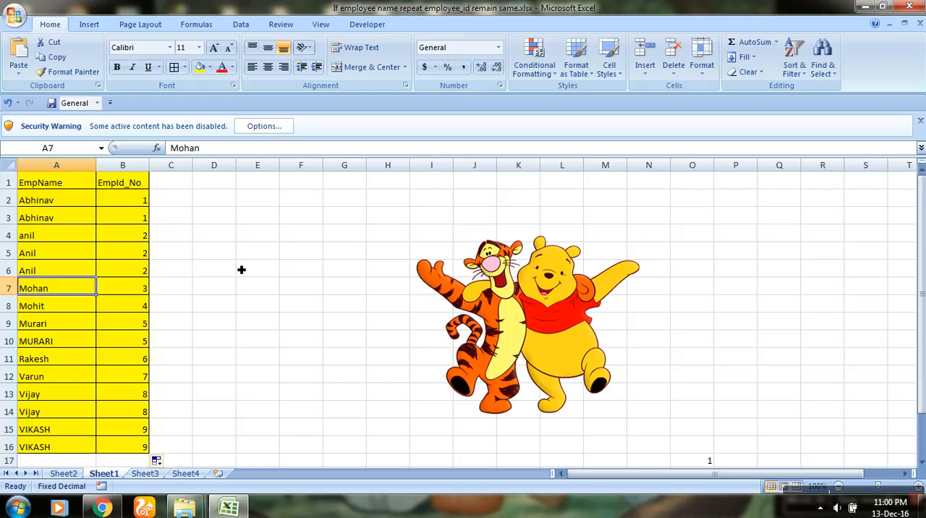
{"action": "key", "text": "Up"}
{"action": "key", "text": "Down"}
{"action": "key", "text": "Up"}
{"action": "key", "text": "Down"}
{"action": "key", "text": "Right"}
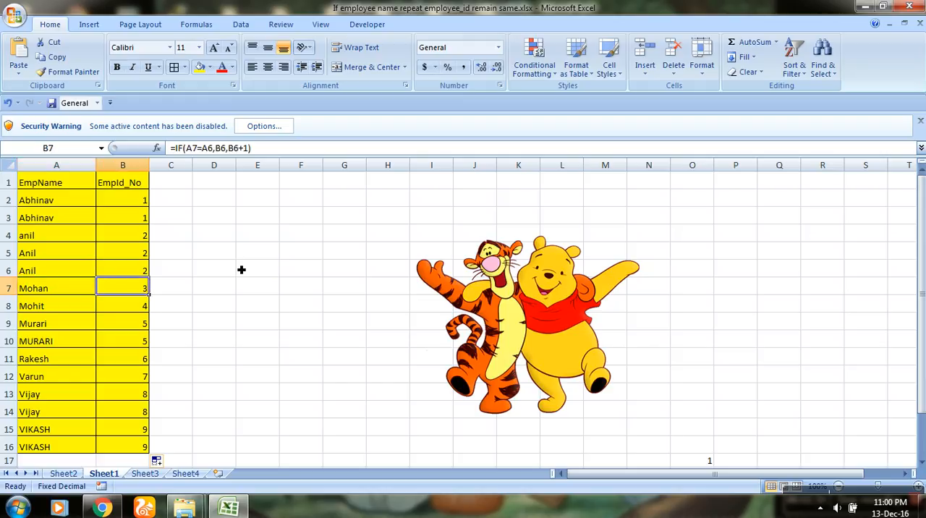
{"action": "key", "text": "Down"}
{"action": "key", "text": "Left"}
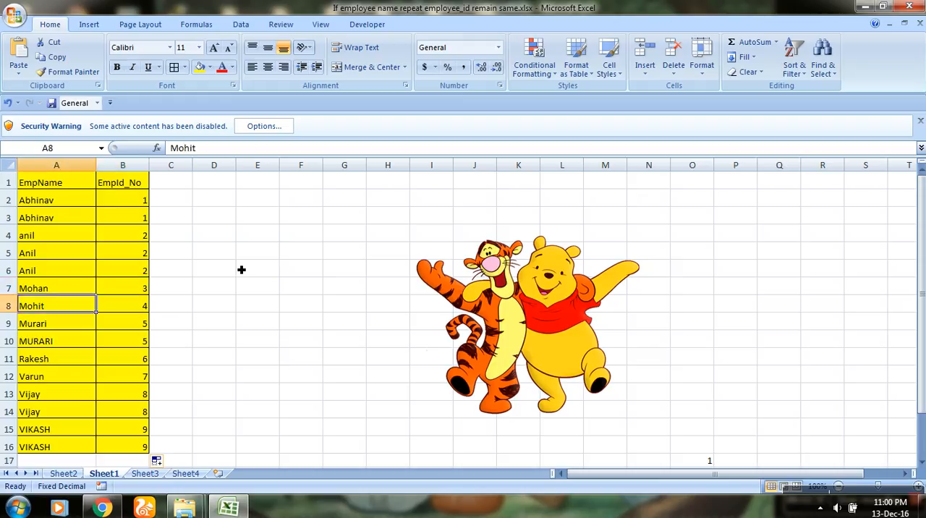
{"action": "key", "text": "Up"}
{"action": "key", "text": "Down"}
{"action": "key", "text": "Up"}
{"action": "key", "text": "Down"}
{"action": "key", "text": "Right"}
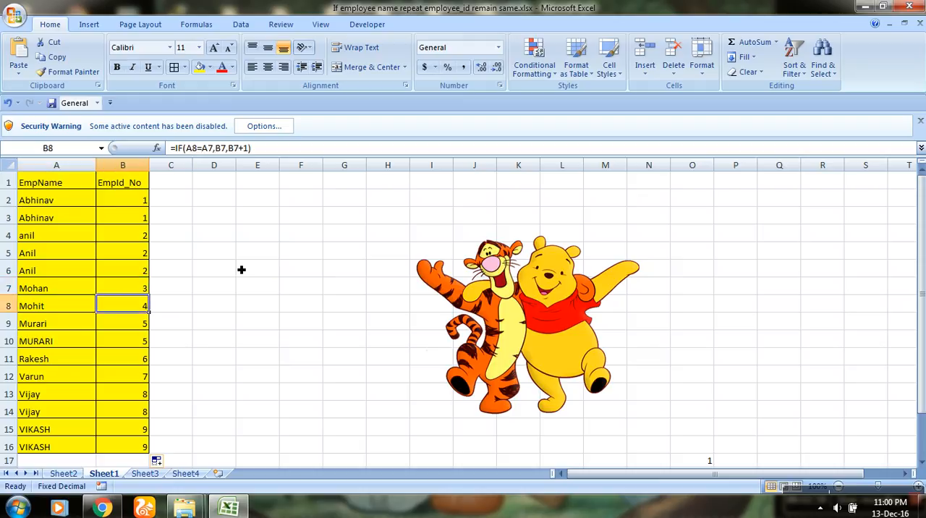
Check the names and IDs in rows 9 to 11, including the repeated name that differs only in capitalization.
{"action": "key", "text": "Down"}
{"action": "key", "text": "Left"}
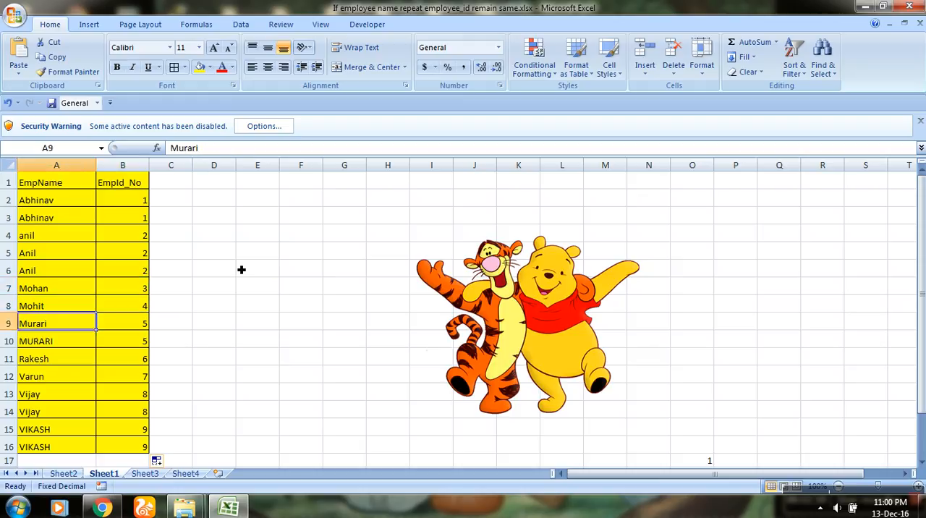
{"action": "key", "text": "Up"}
{"action": "key", "text": "Down"}
{"action": "key", "text": "Right"}
{"action": "key", "text": "Down"}
{"action": "key", "text": "Left"}
{"action": "key", "text": "Down"}
{"action": "key", "text": "Up"}
{"action": "key", "text": "Down"}
{"action": "key", "text": "Up"}
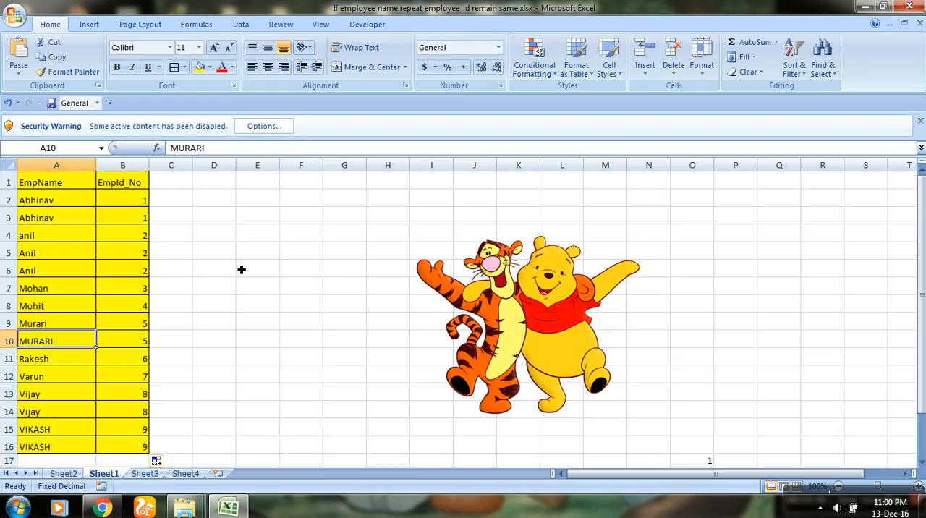
{"action": "key", "text": "Right"}
{"action": "key", "text": "Down"}
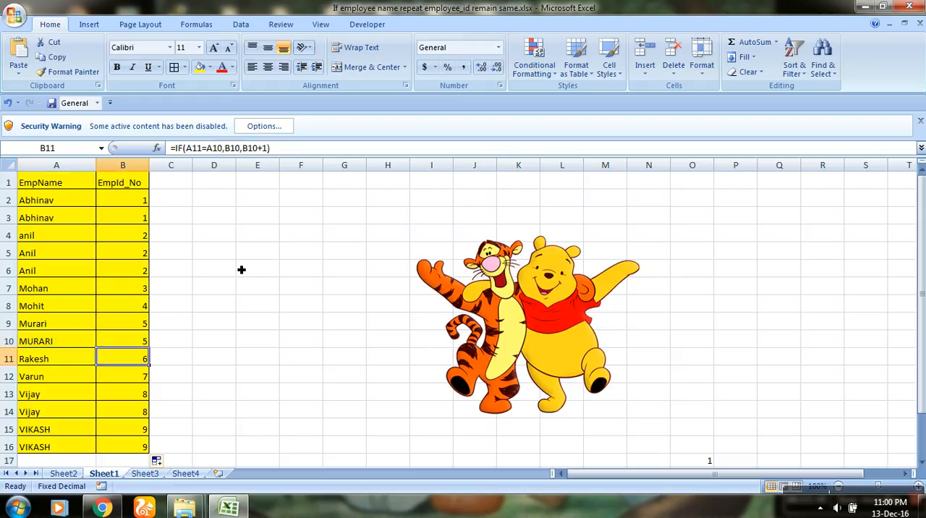
Check the names and ID formulas in rows 12 to 16, comparing the repeated names at the end of the list.
{"action": "key", "text": "Down"}
{"action": "key", "text": "Down"}
{"action": "key", "text": "Down"}
{"action": "key", "text": "Up"}
{"action": "key", "text": "Down"}
{"action": "key", "text": "Up"}
{"action": "key", "text": "Left"}
{"action": "key", "text": "Down"}
{"action": "key", "text": "Up"}
{"action": "key", "text": "Down"}
{"action": "key", "text": "Down"}
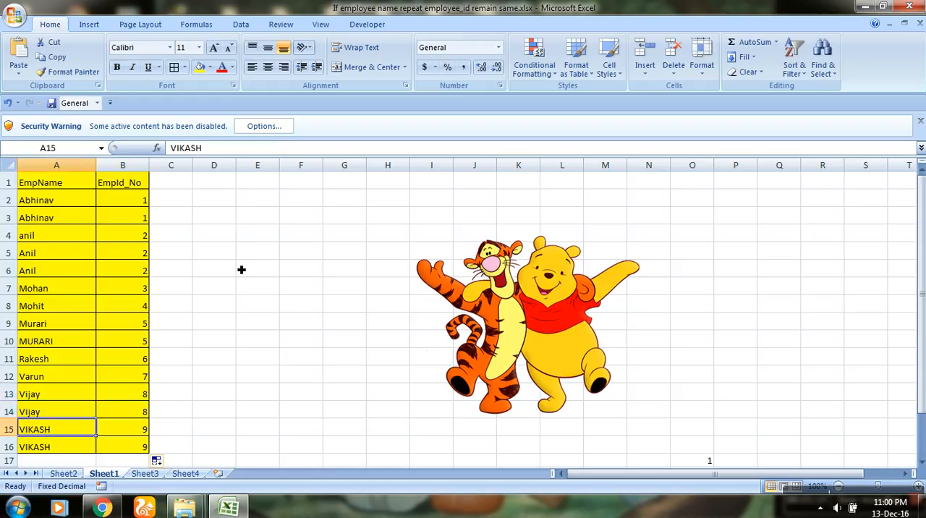
{"action": "key", "text": "Down"}
{"action": "key", "text": "Up"}
{"action": "key", "text": "Right"}
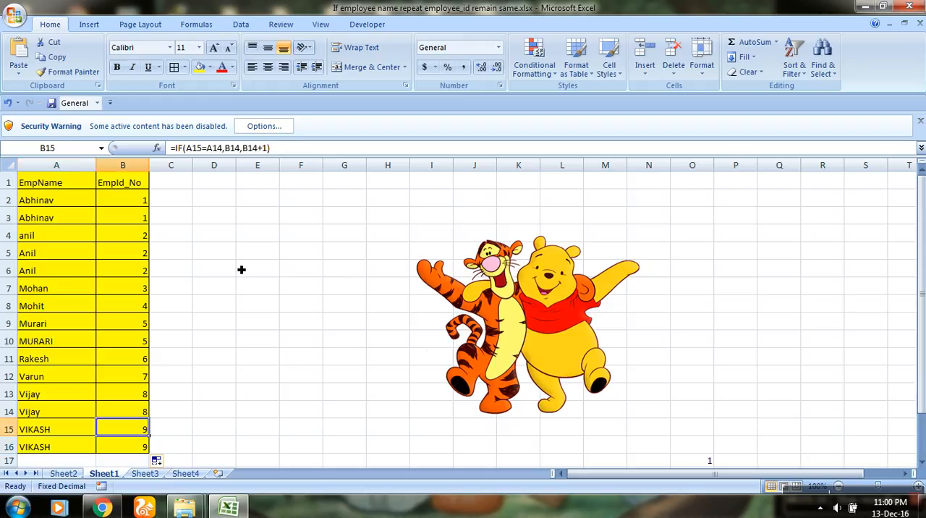
Return to the start of the list and compare the names in A2 to A4 with the ID formulas in B3 and B4.
{"action": "key", "text": "Up"}
{"action": "key", "text": "Up"}
{"action": "key", "text": "Up"}
{"action": "key", "text": "Up"}
{"action": "key", "text": "Up"}
{"action": "key", "text": "Up"}
{"action": "key", "text": "Up"}
{"action": "key", "text": "ctrl+Up"}
{"action": "key", "text": "Down"}
{"action": "key", "text": "Down"}
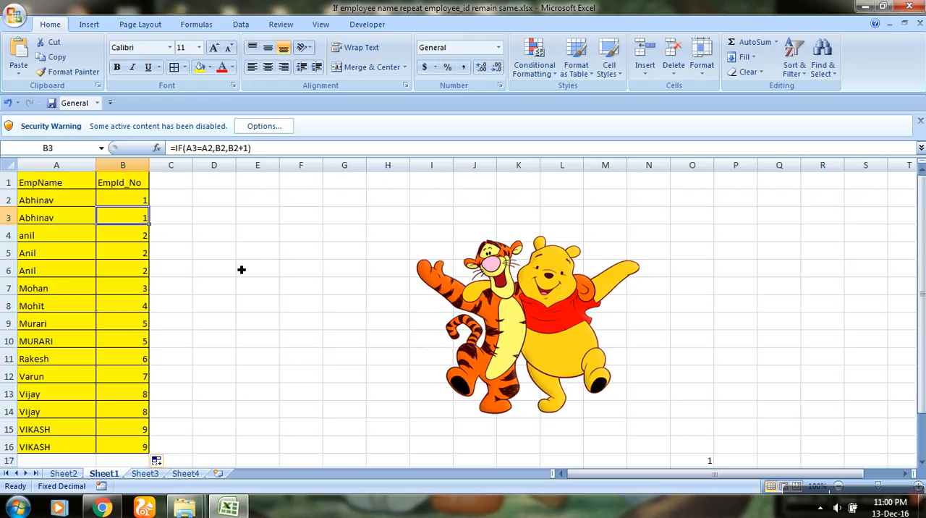
{"action": "key", "text": "Up"}
{"action": "key", "text": "Down"}
{"action": "key", "text": "Up"}
{"action": "key", "text": "Left"}
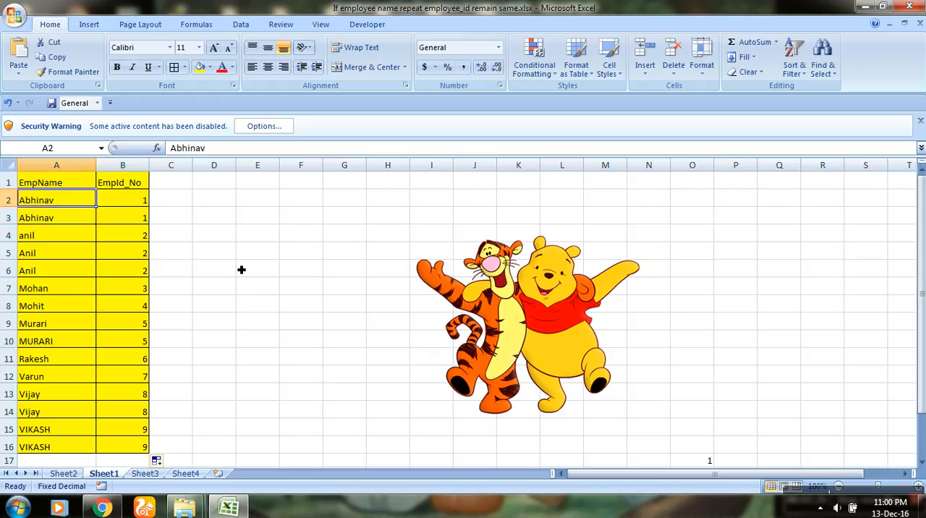
{"action": "key", "text": "Down"}
{"action": "key", "text": "Down"}
{"action": "key", "text": "Up"}
{"action": "key", "text": "Down"}
{"action": "key", "text": "Up"}
{"action": "key", "text": "Down"}
{"action": "key", "text": "Up"}
{"action": "key", "text": "Down"}
{"action": "key", "text": "Right"}
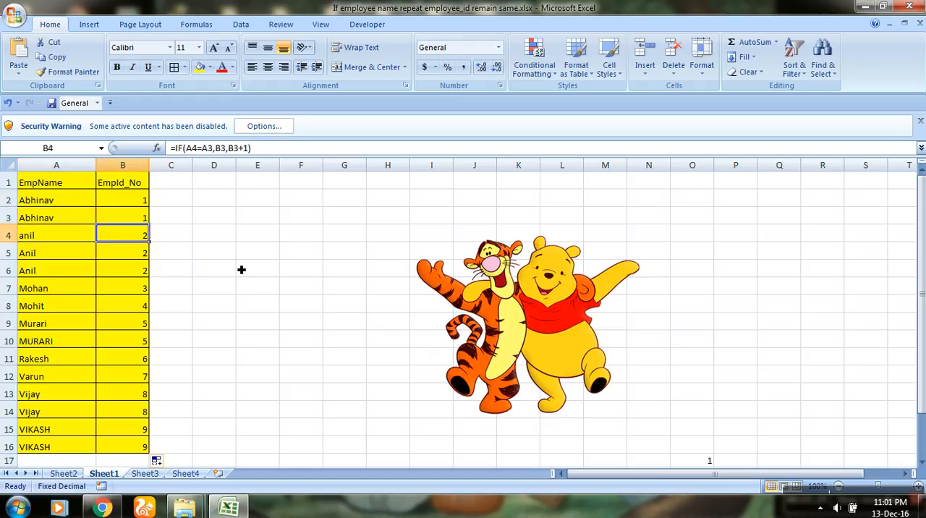
{"action": "key", "text": "Down"}
{"action": "key", "text": "Up"}
{"action": "key", "text": "Up"}
{"action": "key", "text": "Left"}
{"action": "key", "text": "Up"}
{"action": "key", "text": "Down"}
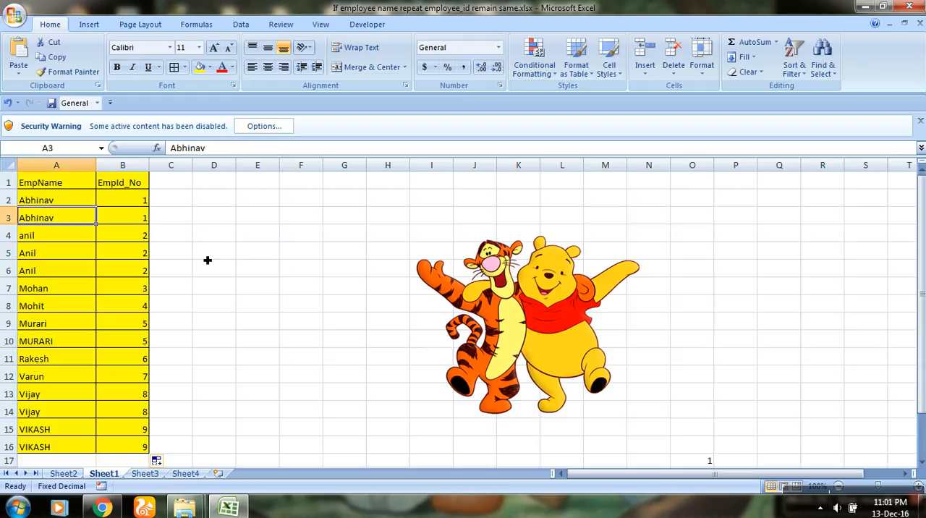
{"action": "left_click", "coordinate": [122, 235]}
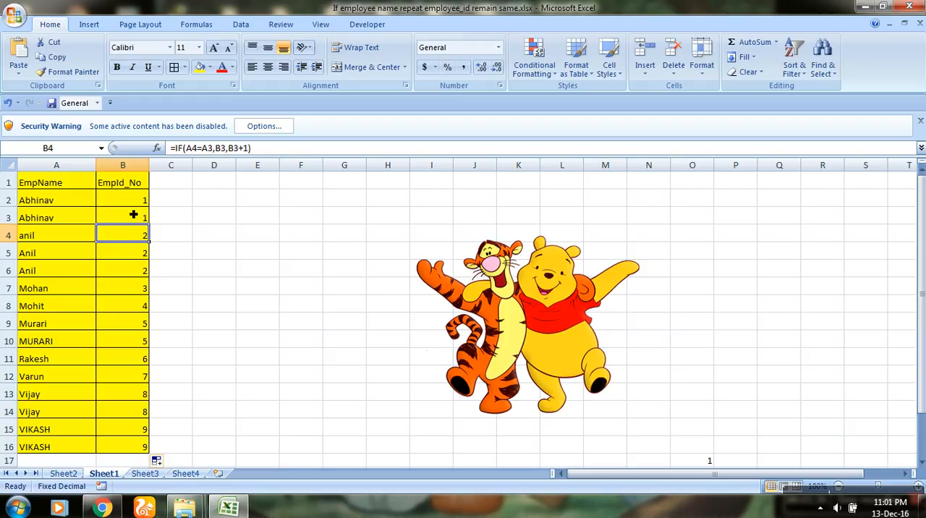